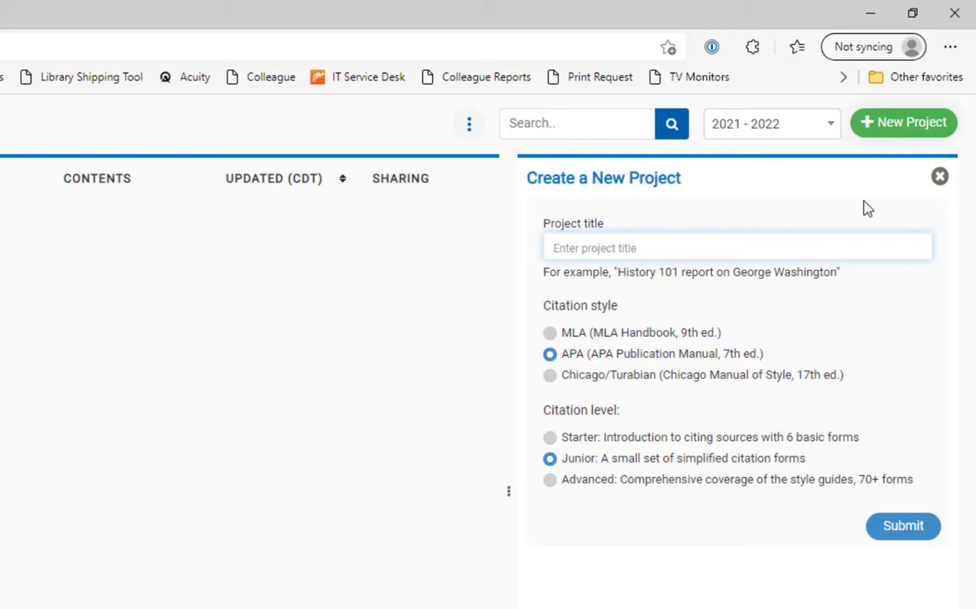
# - Create an APA, Junior-level project titled "Academic Integrity Paper" and open it
pyautogui.write('Academic Integrity Paper')
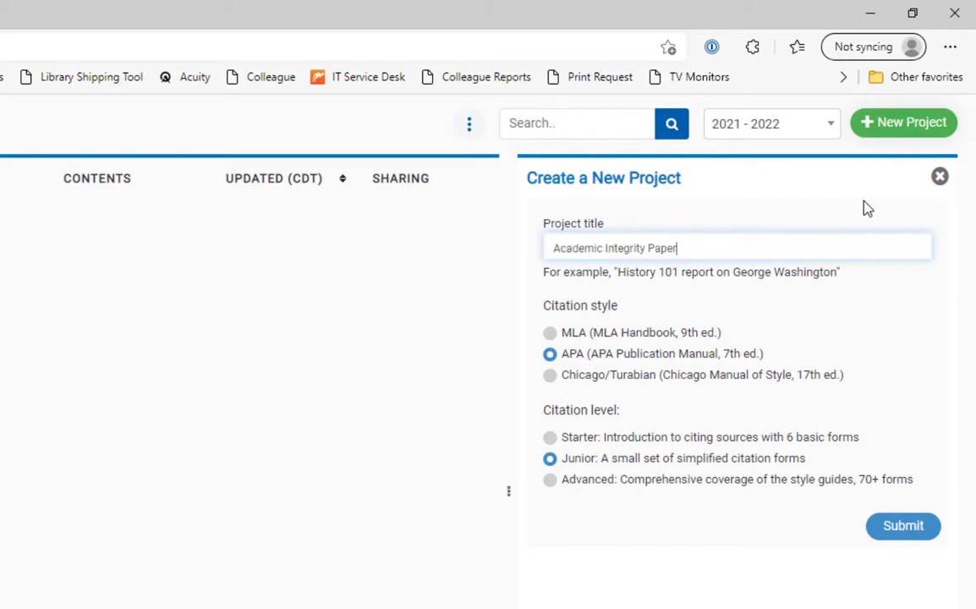
pyautogui.click(893, 543)
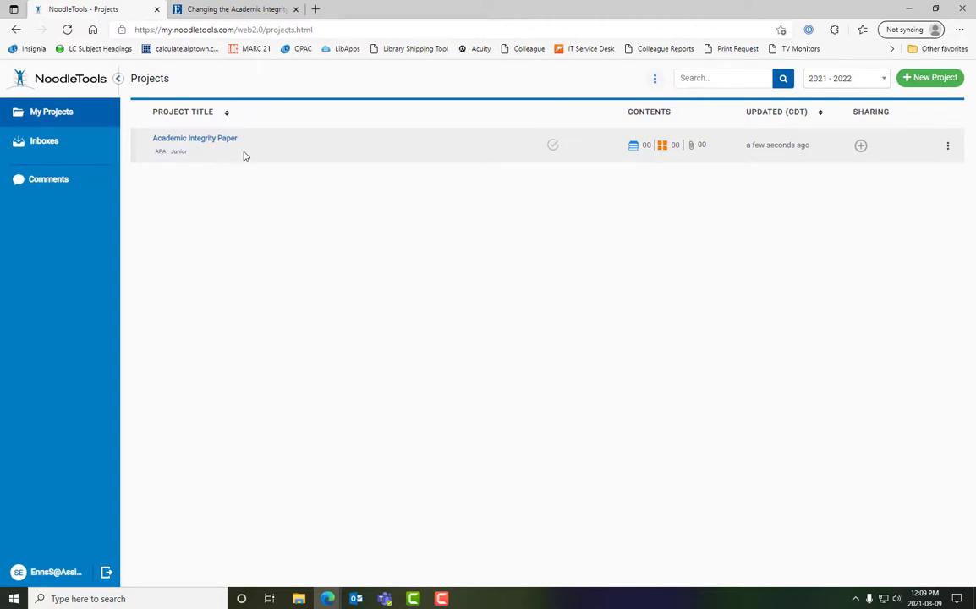
pyautogui.click(198, 140)
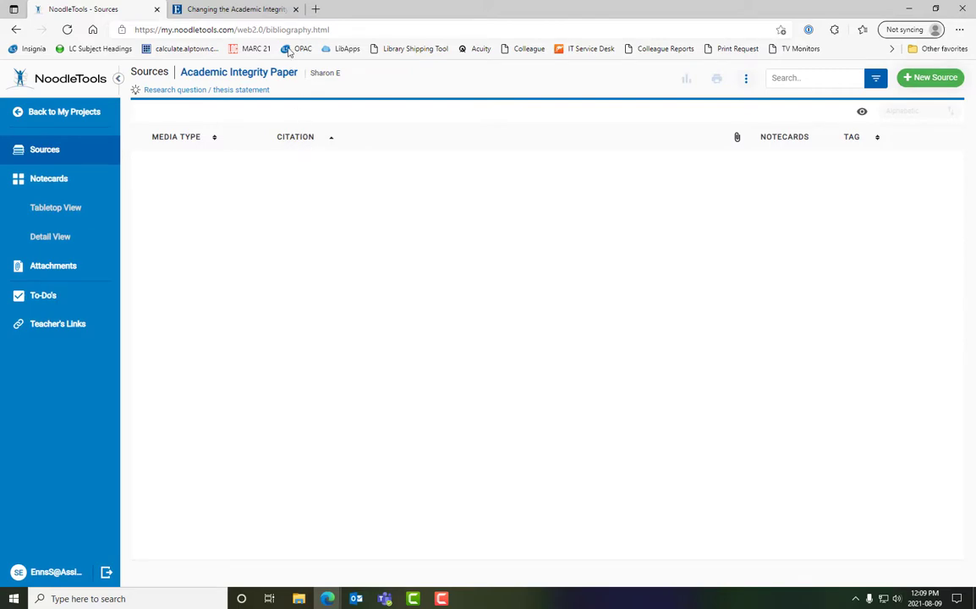
# - Switch to the EBSCOhost article on changing the academic integrity climate and export its citation with Direct Export to NoodleTools
pyautogui.click(276, 10)
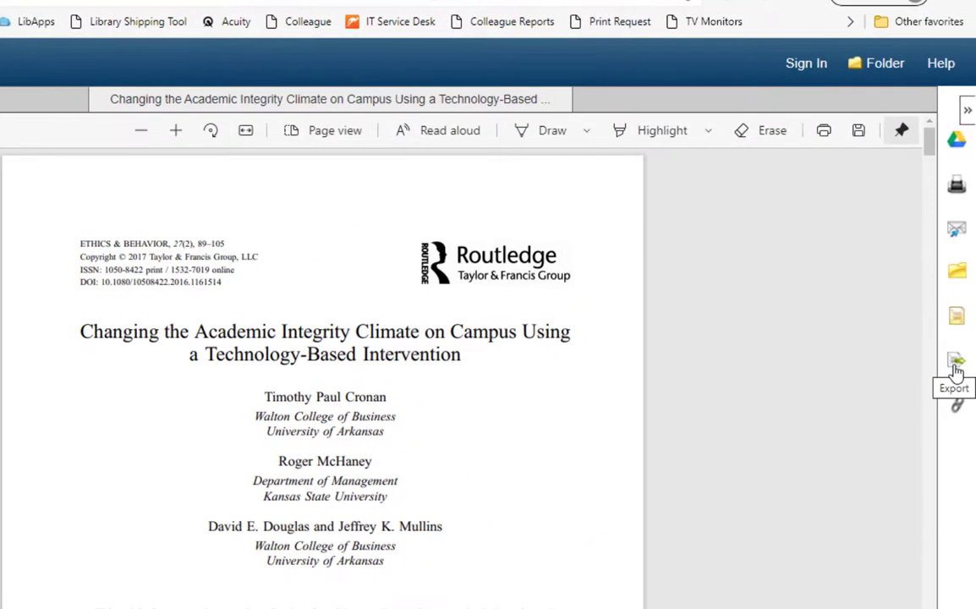
pyautogui.click(959, 338)
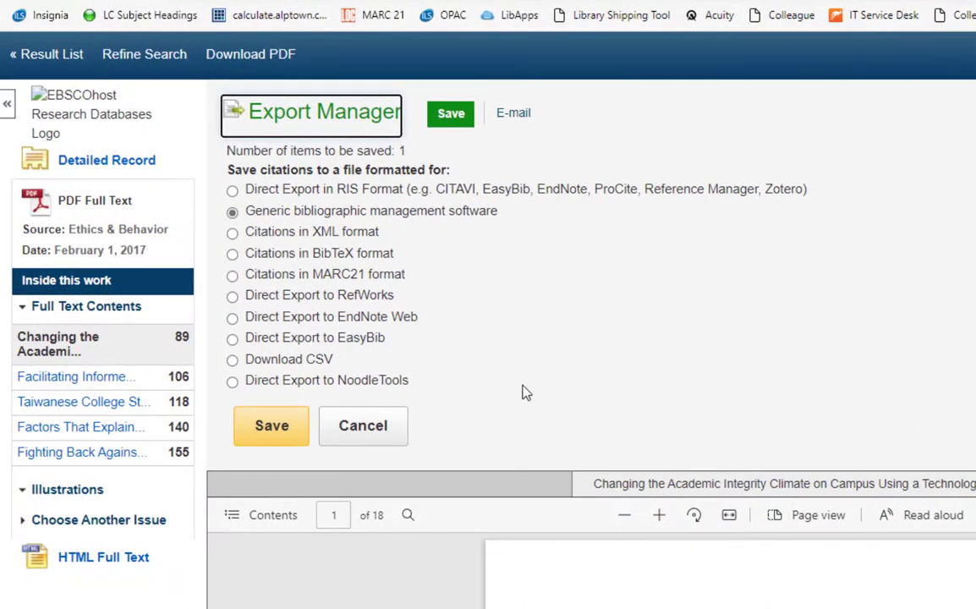
pyautogui.click(233, 382)
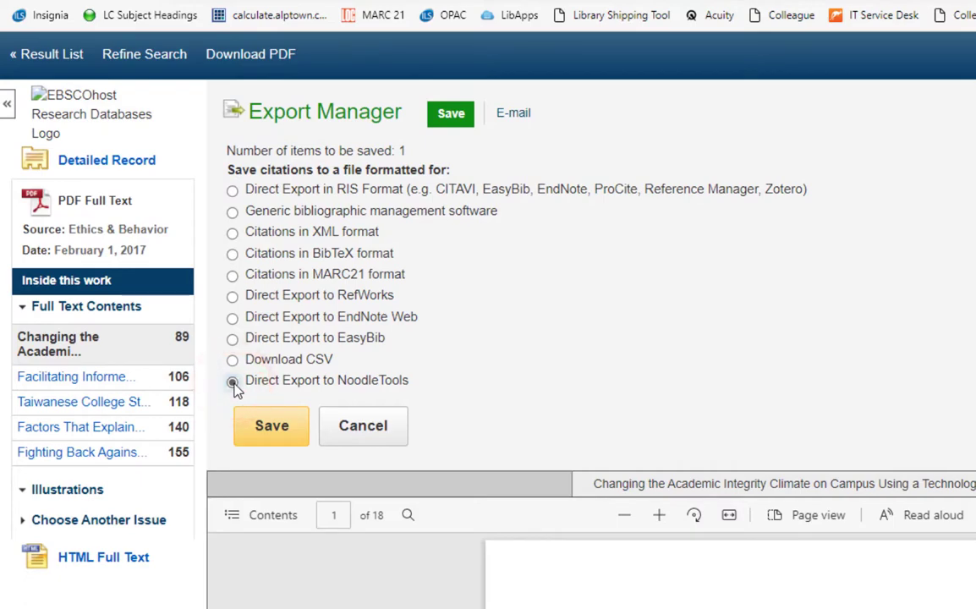
pyautogui.click(267, 425)
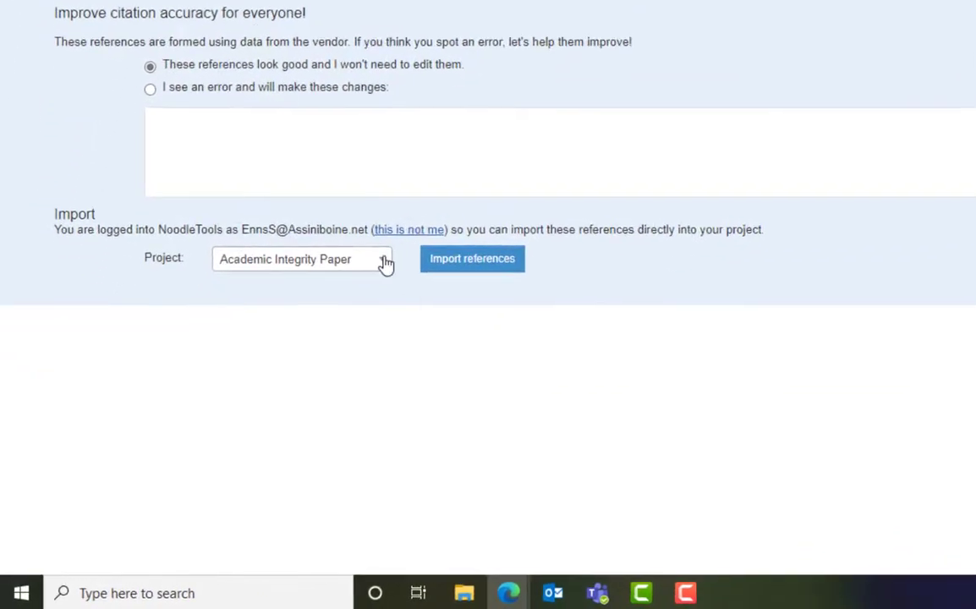
# - Choose Academic Integrity Paper as the target project and import the article's reference into it
pyautogui.click(246, 383)
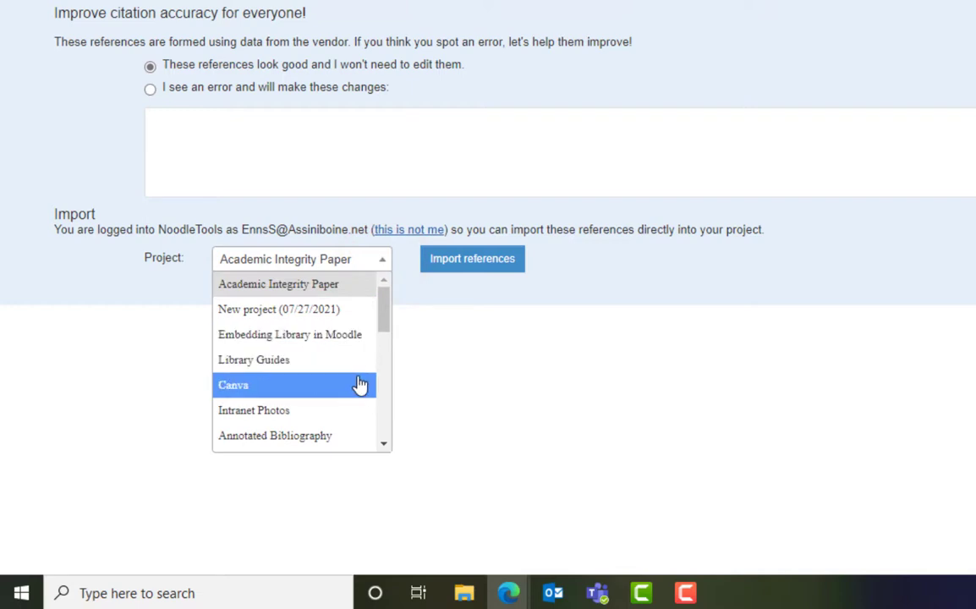
pyautogui.click(356, 298)
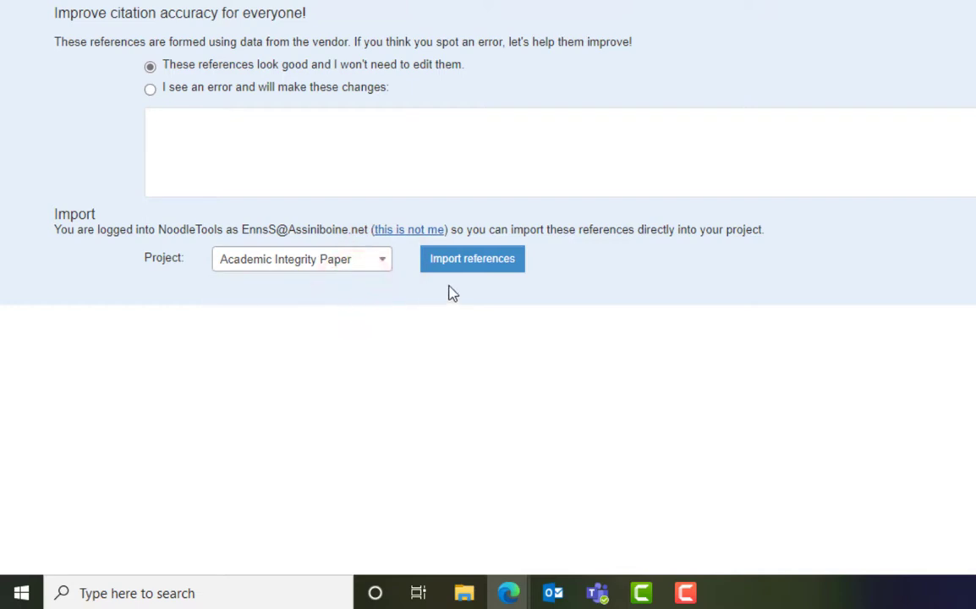
pyautogui.click(484, 264)
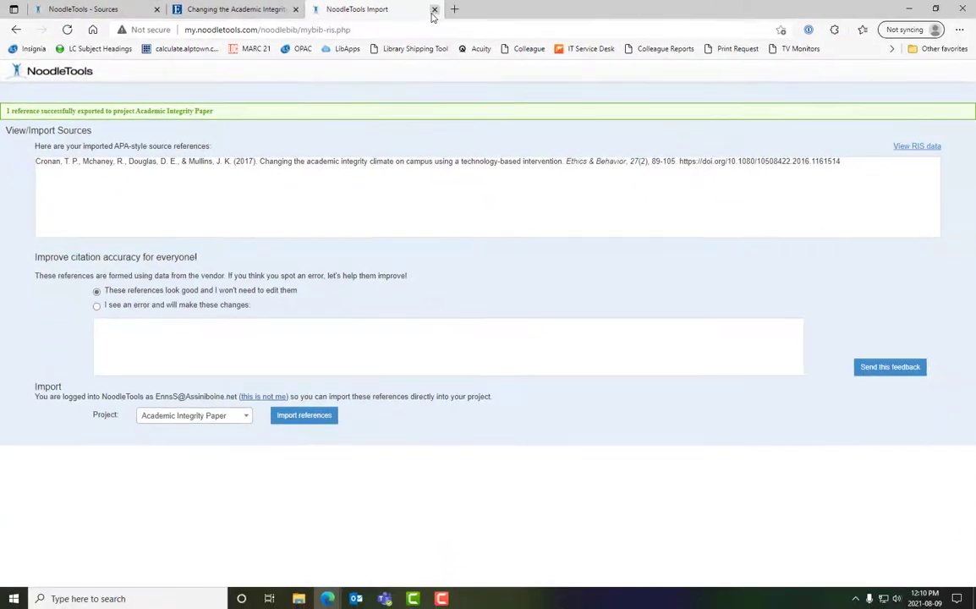
# - Close the import page, return to the project's Sources list in NoodleTools and refresh it
pyautogui.click(433, 11)
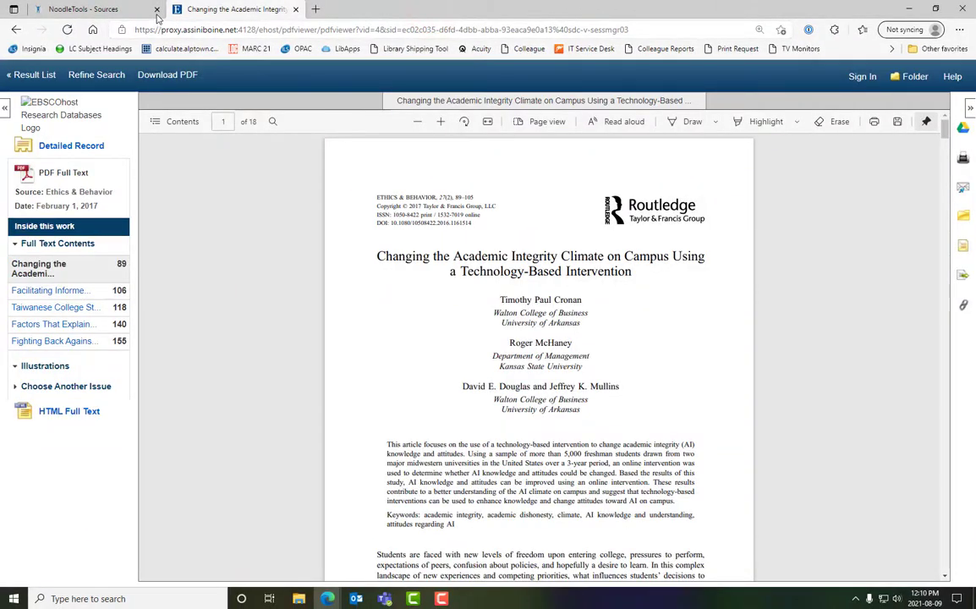
pyautogui.click(117, 10)
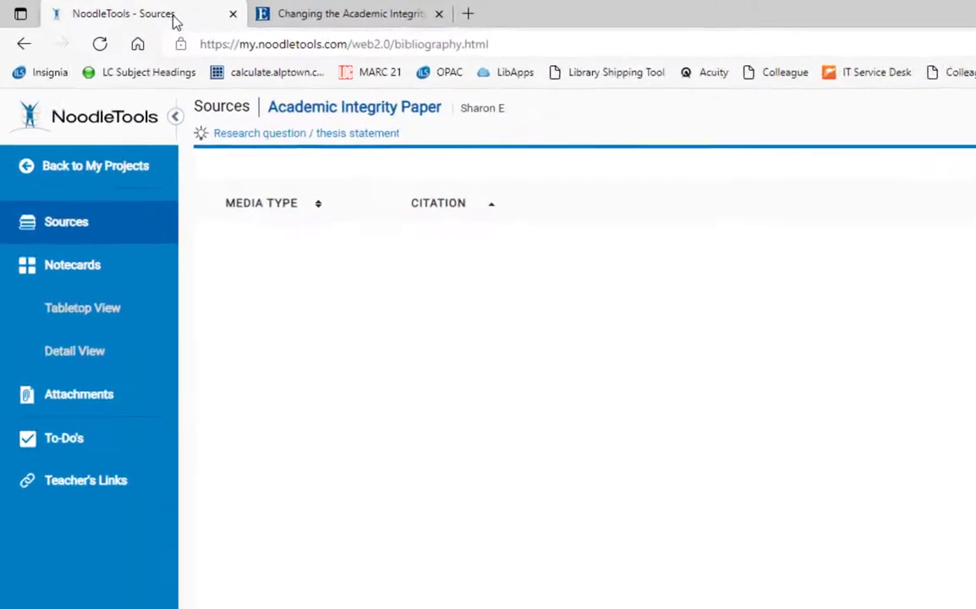
pyautogui.click(105, 45)
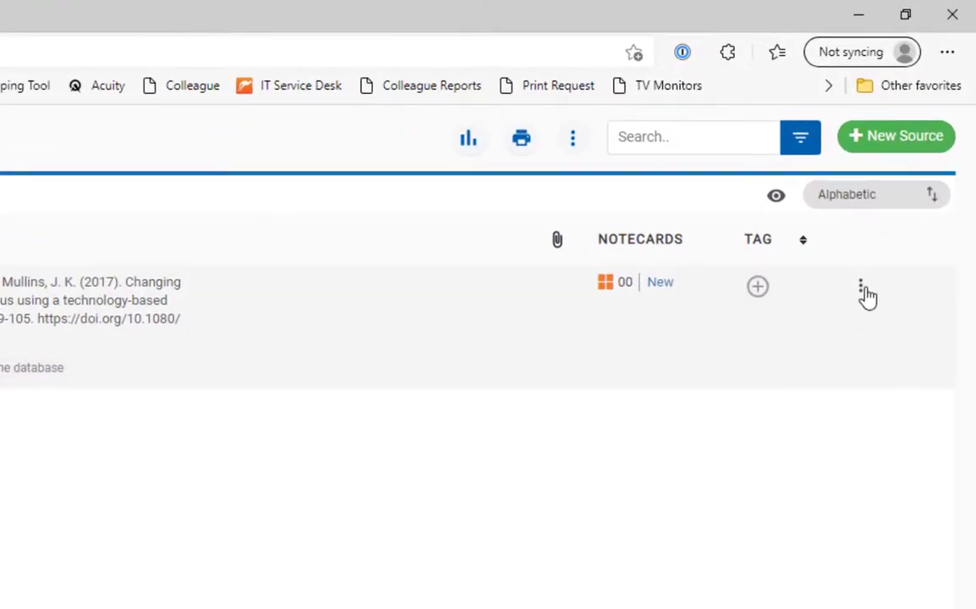
# - Open the imported journal citation for editing, review its fields, and show the capitalization guidance for the article title
pyautogui.click(860, 286)
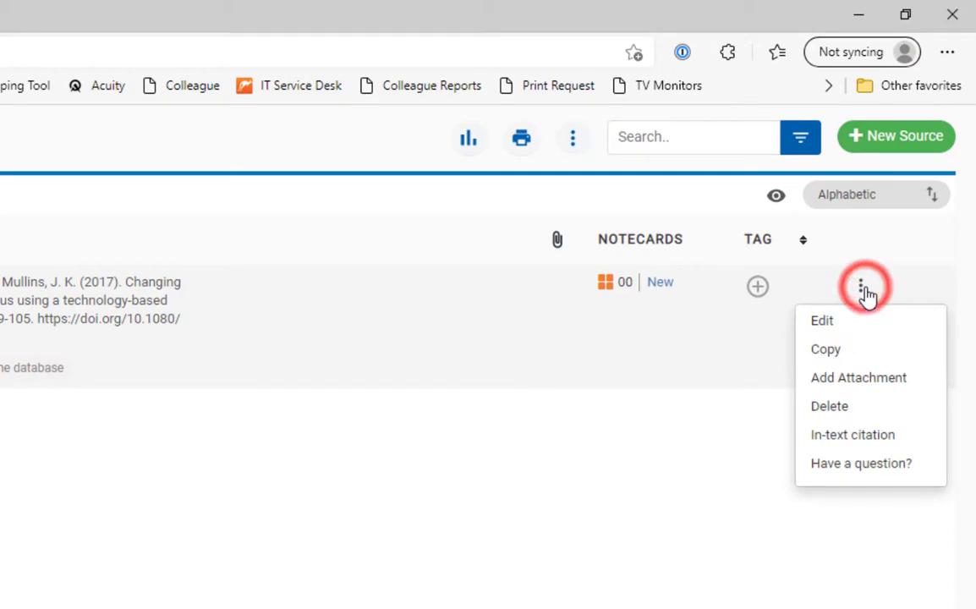
pyautogui.click(828, 321)
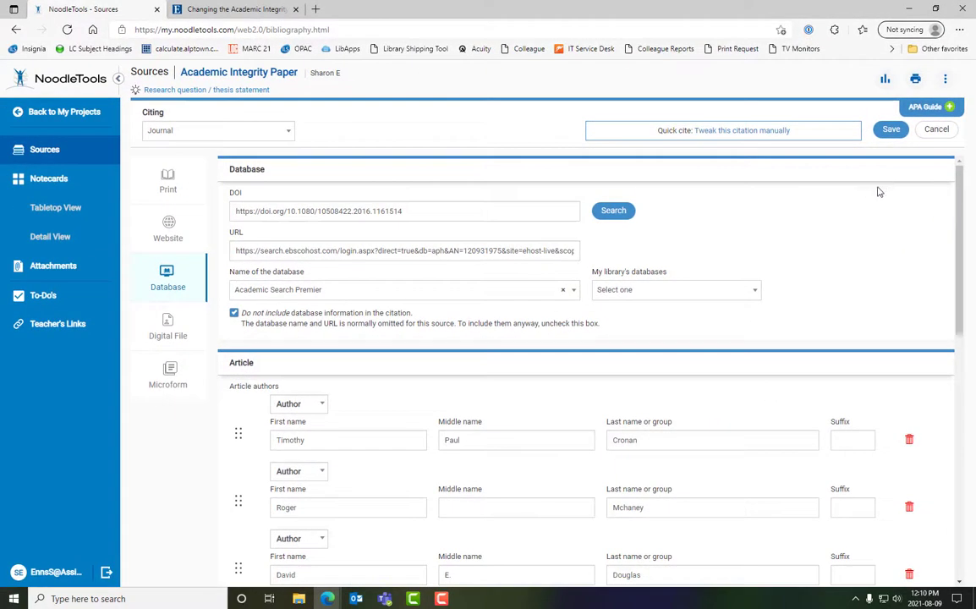
pyautogui.scroll(-3, 860, 212)
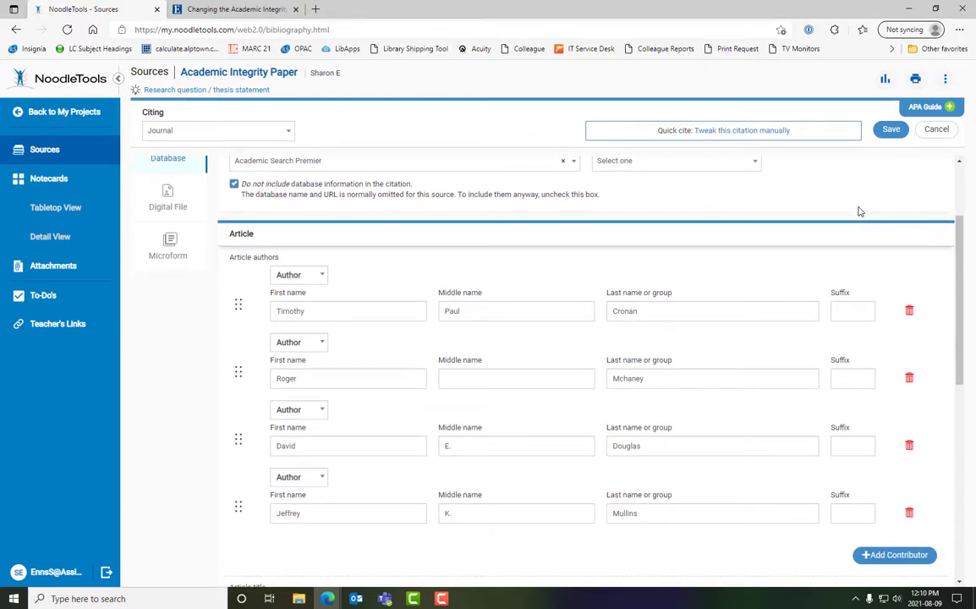
pyautogui.scroll(-1, 859, 212)
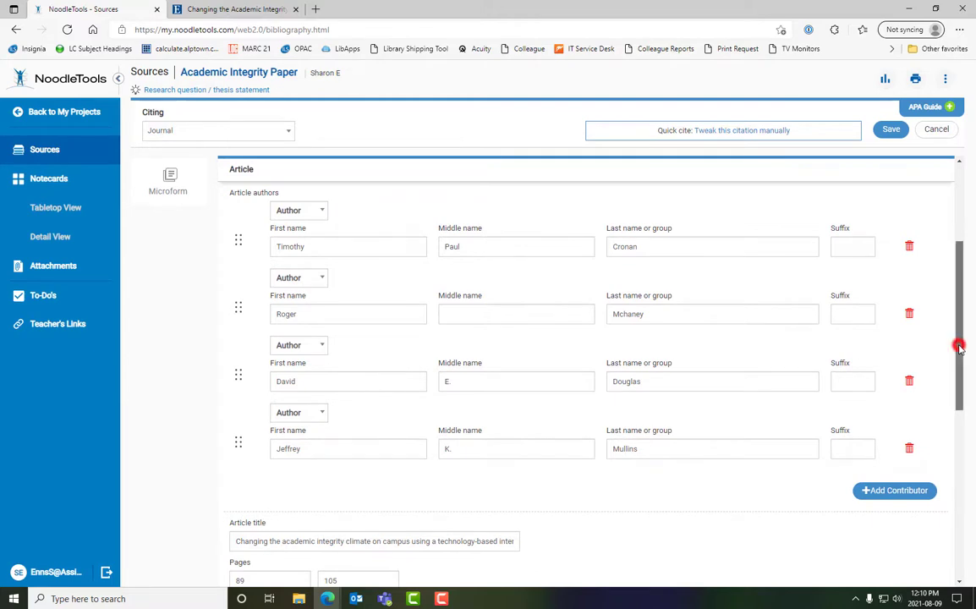
pyautogui.moveTo(957, 342)
pyautogui.mouseDown()
pyautogui.moveTo(968, 450)
pyautogui.moveTo(963, 436)
pyautogui.mouseUp()
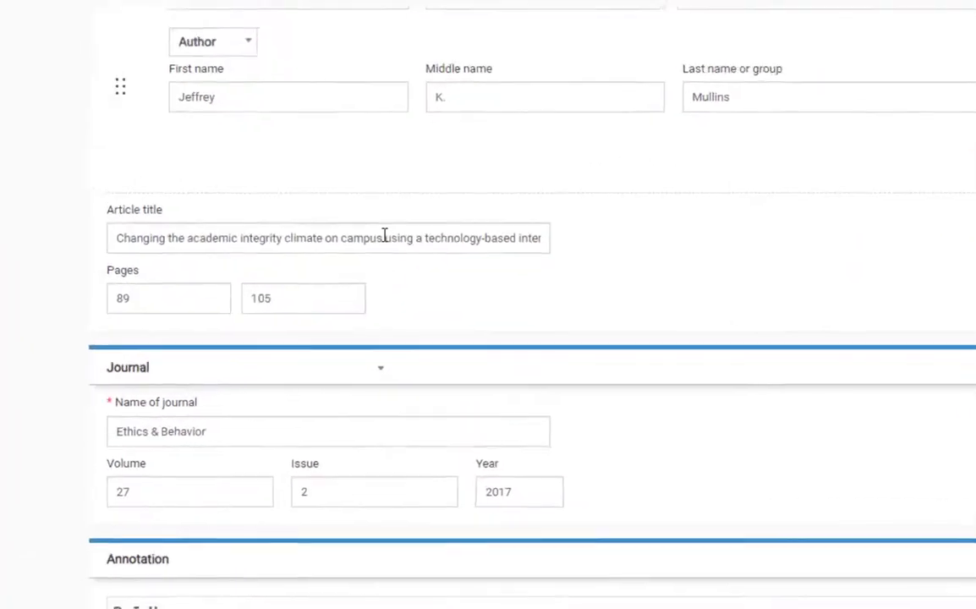
pyautogui.click(384, 238)
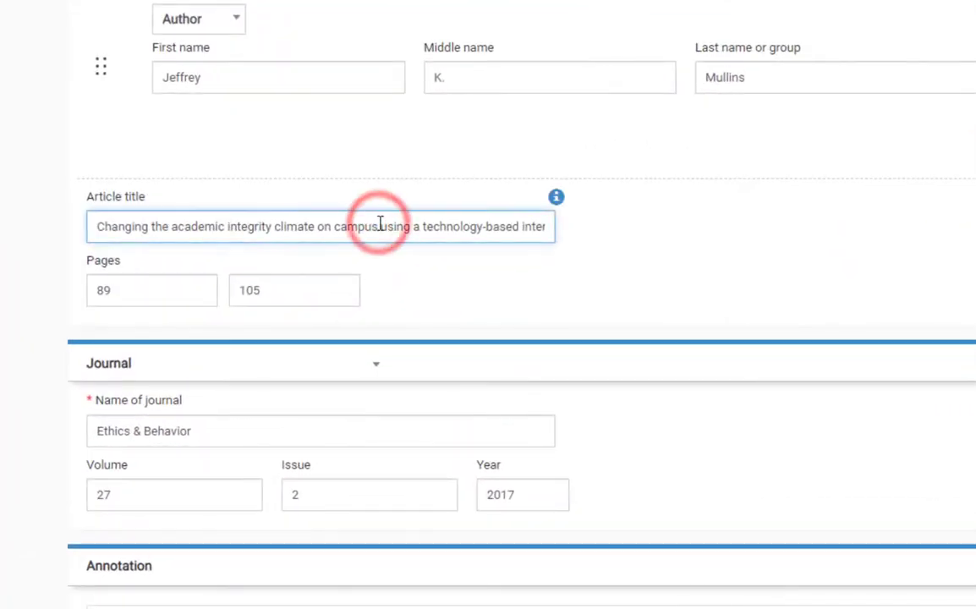
pyautogui.click(556, 199)
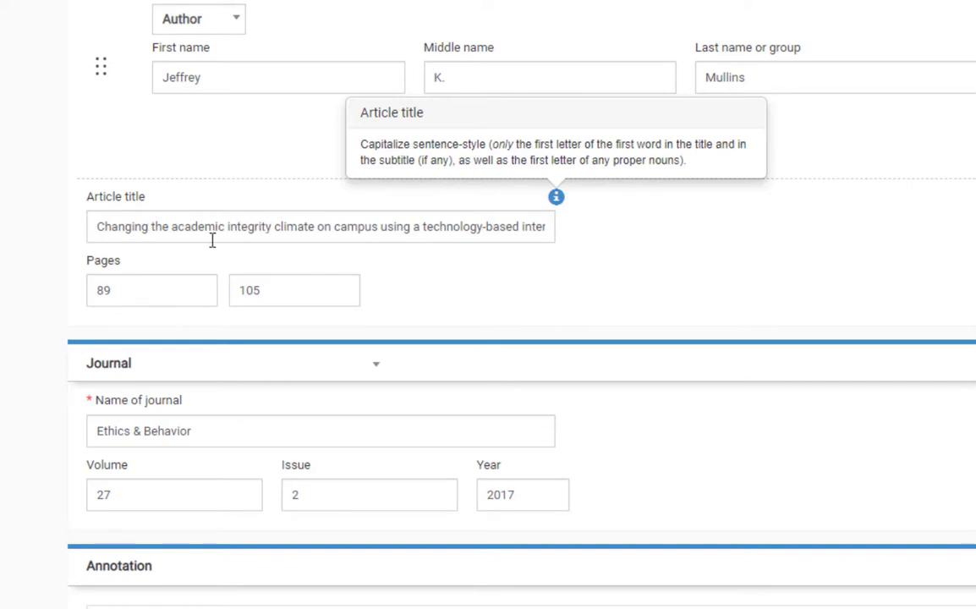
# - Capitalize the words "Academic" and "Integrity" in the article title to test the capitalization check
pyautogui.click(176, 225)
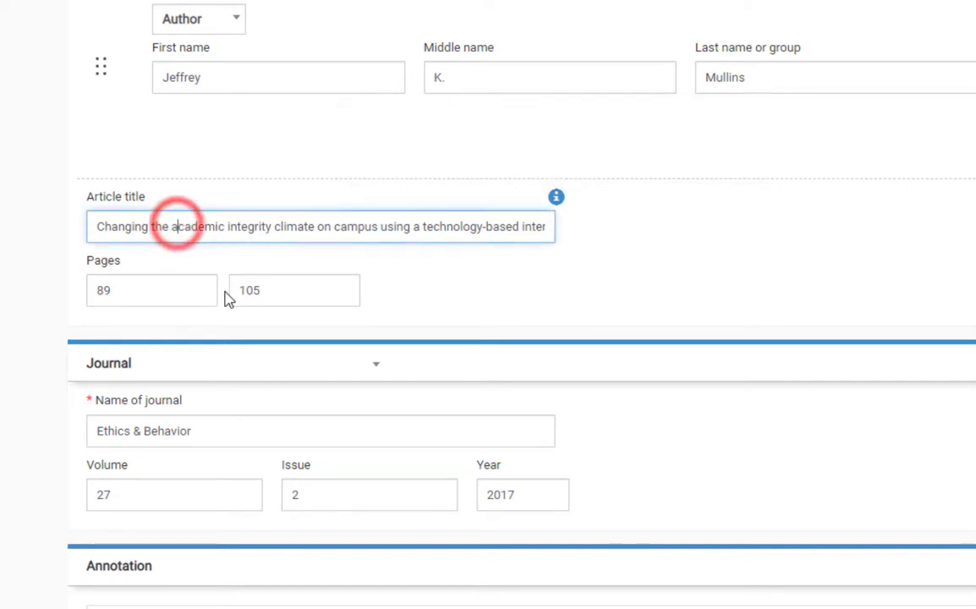
pyautogui.press('BackSpace')
pyautogui.write('A')
pyautogui.press('BackSpace')
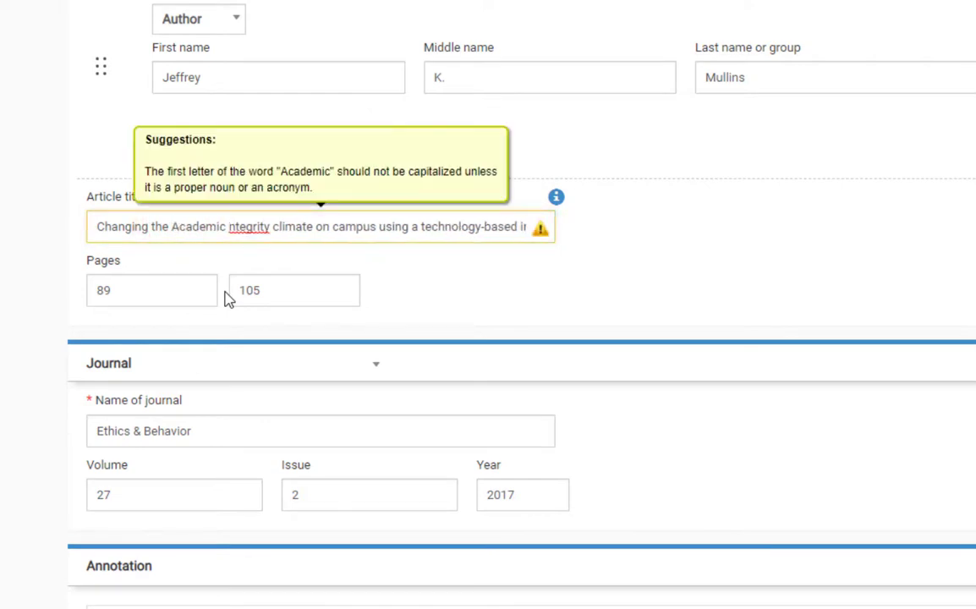
pyautogui.write('I')
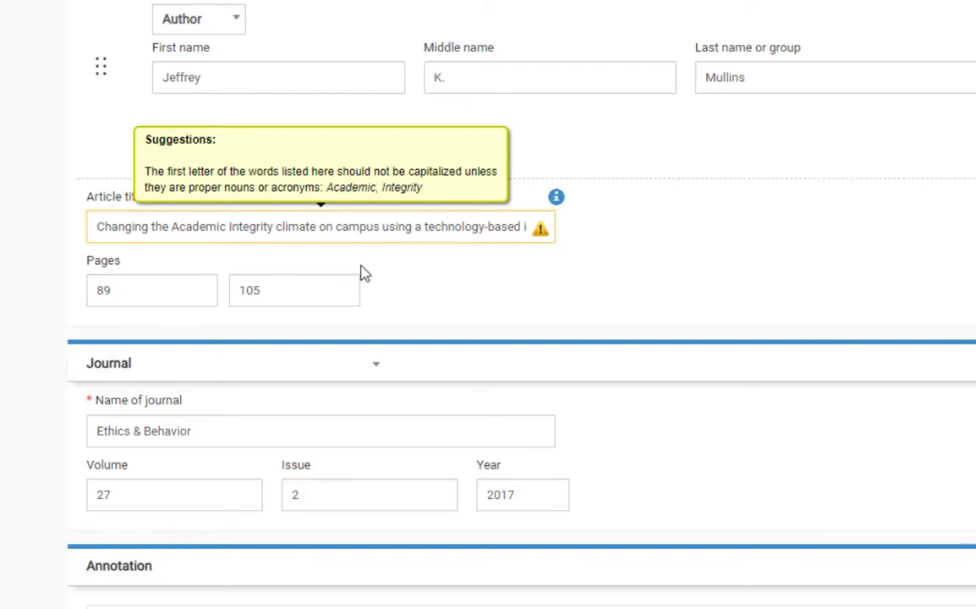
# - Restore "academic" and "integrity" to lowercase in the article title
pyautogui.press('Delete')
pyautogui.write('i')
pyautogui.press('Delete')
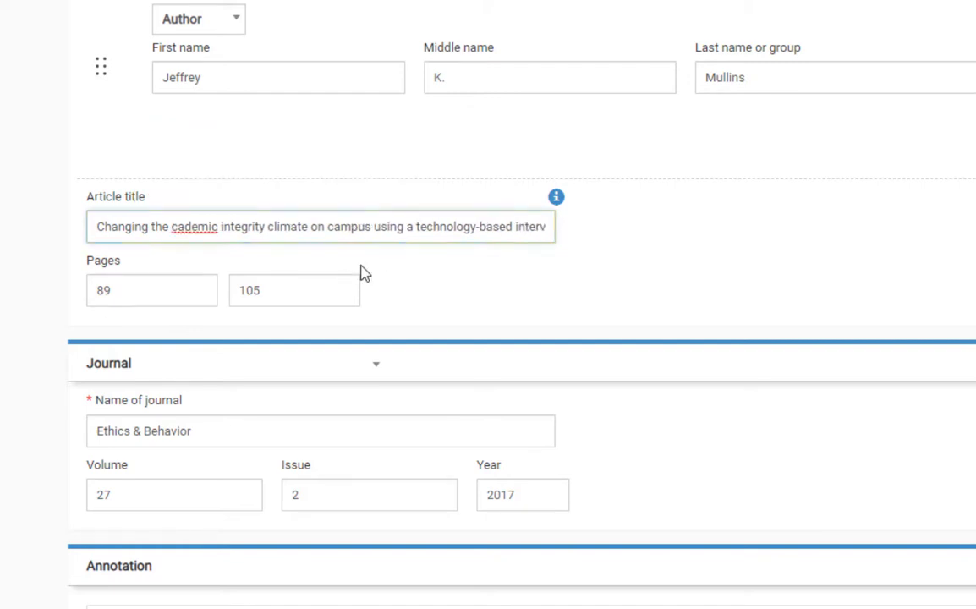
pyautogui.write('a')
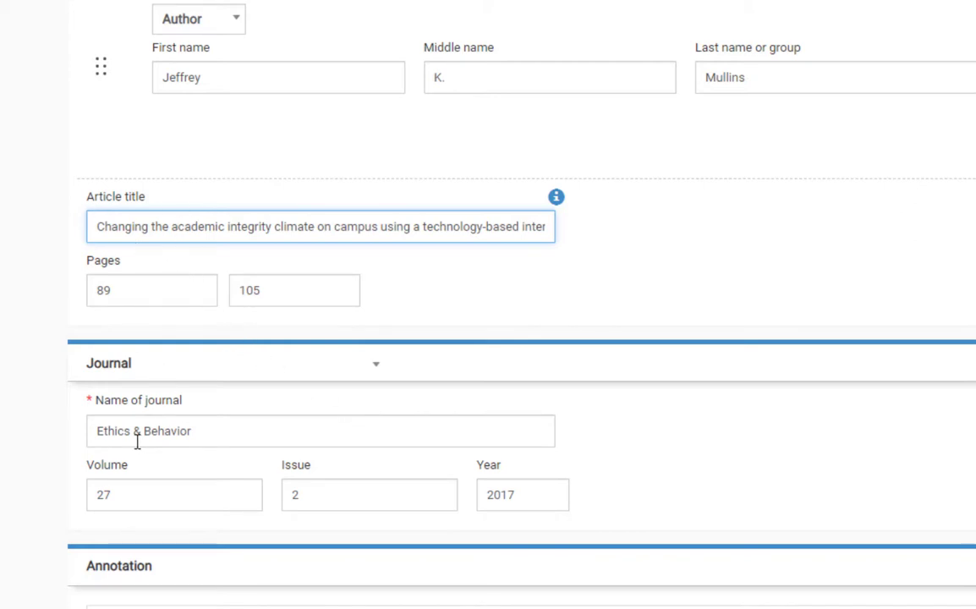
# - Show the capitalization guidance for the journal name, then save the citation
pyautogui.click(288, 425)
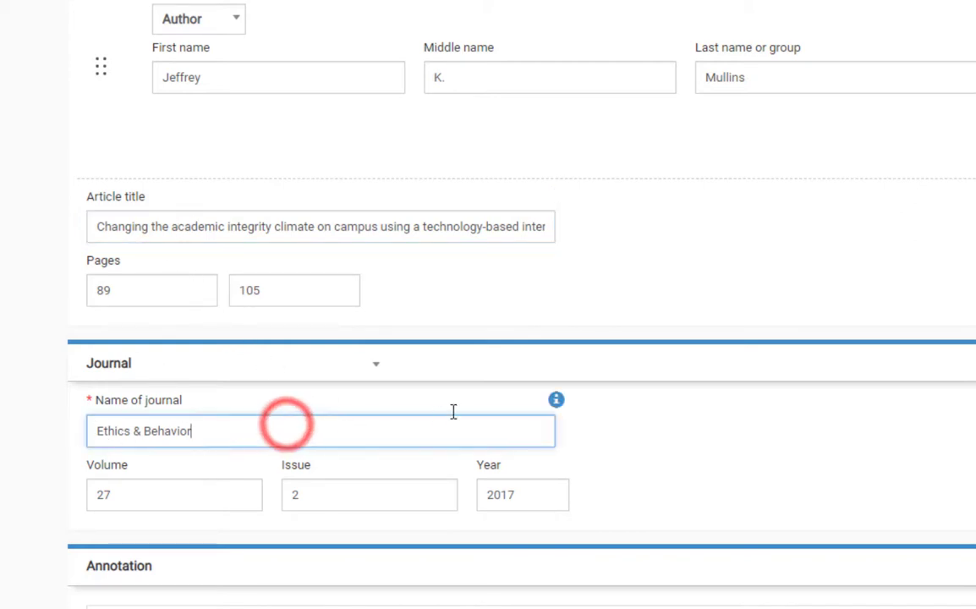
pyautogui.click(552, 398)
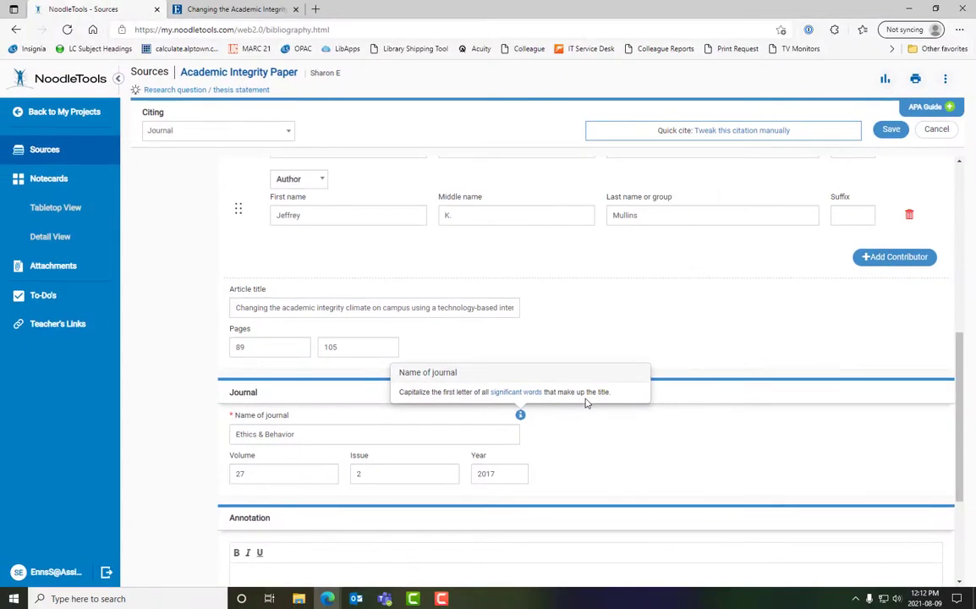
pyautogui.click(890, 128)
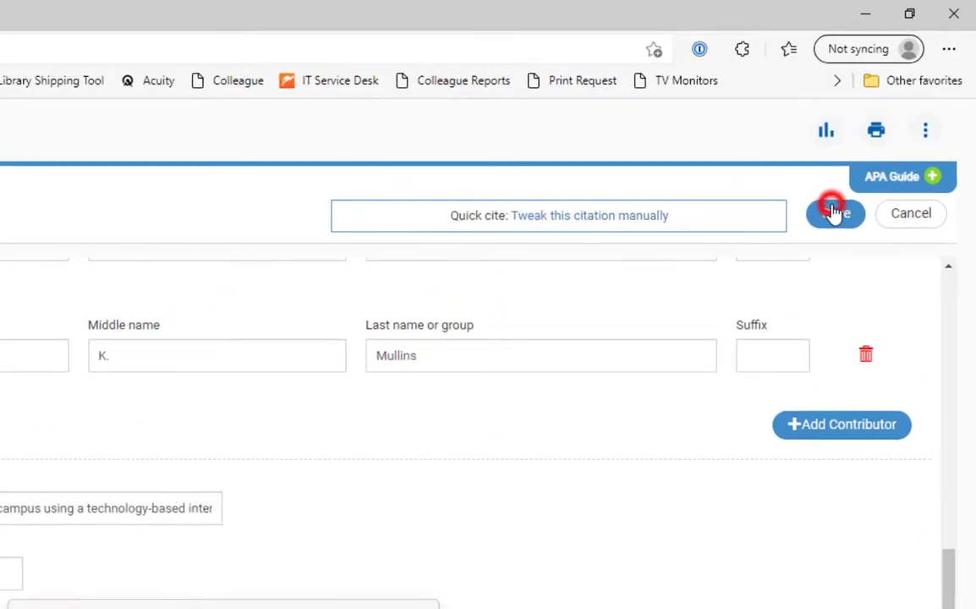